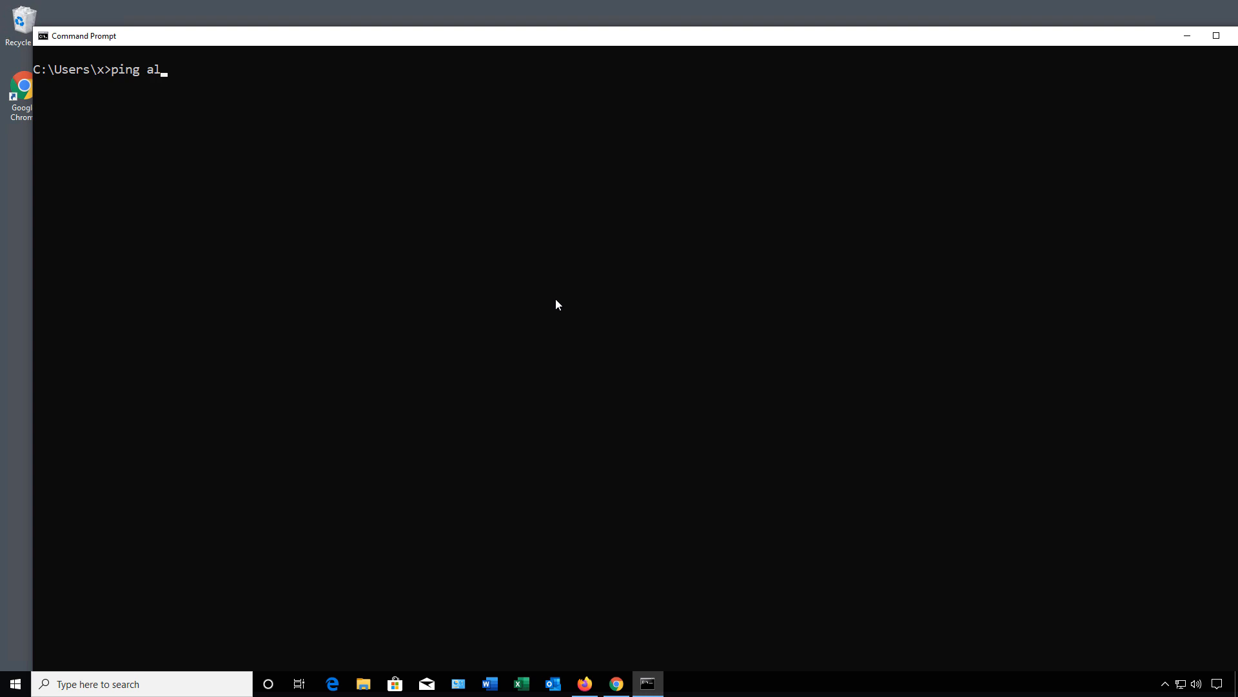
Ping alltechtools.com from the command line, and minimize the console window
{"action": "type", "text": "ls.com"}
{"action": "key", "text": "Return"}
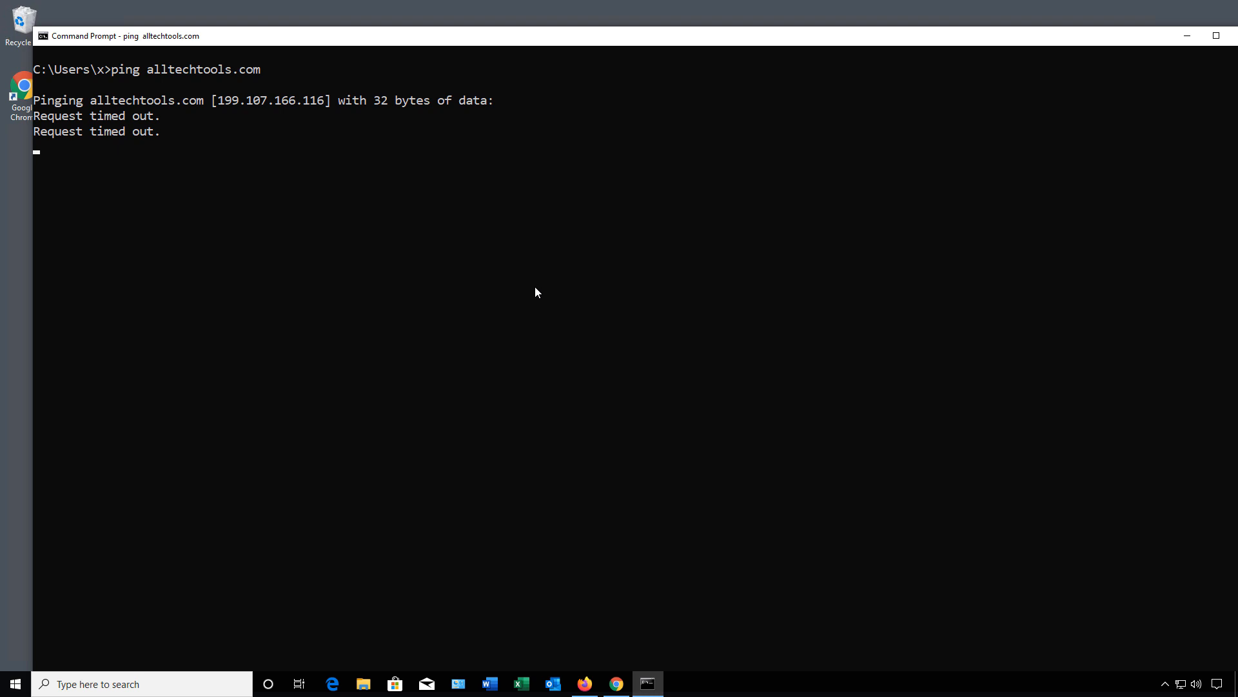
{"action": "left_click", "coordinate": [1187, 37]}
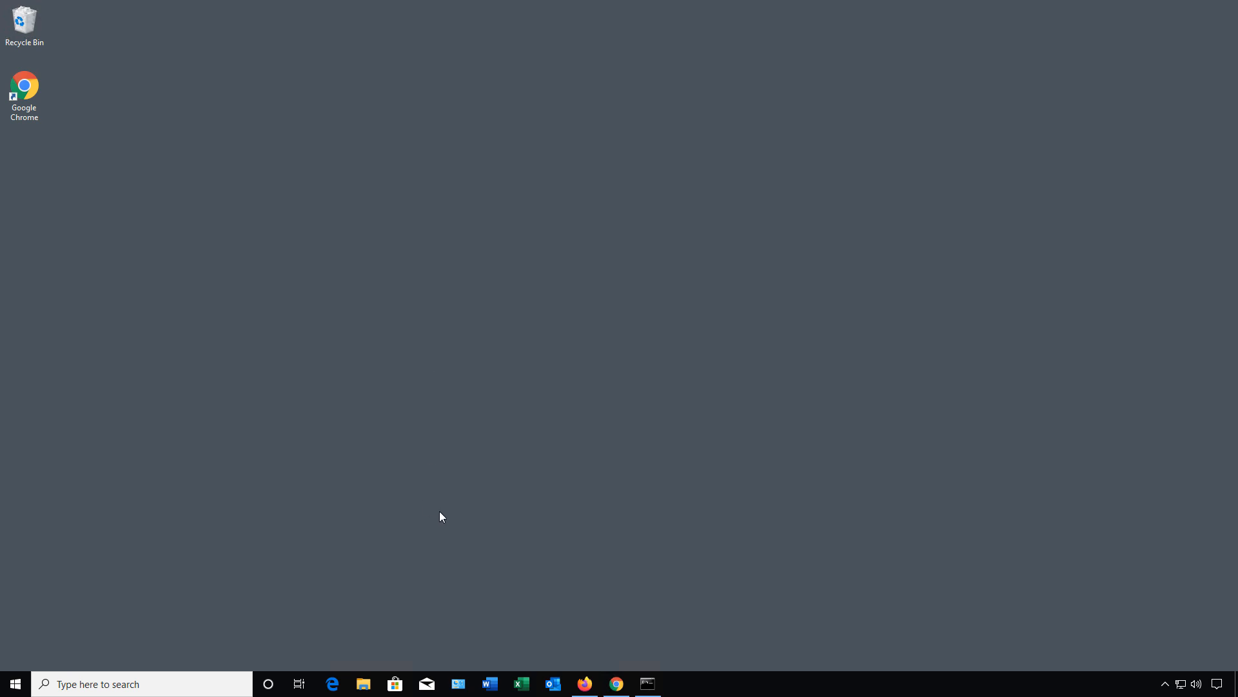
Switch to File Explorer and go to the folder C:\Windows\System32\drivers\etc
{"action": "left_click", "coordinate": [364, 684]}
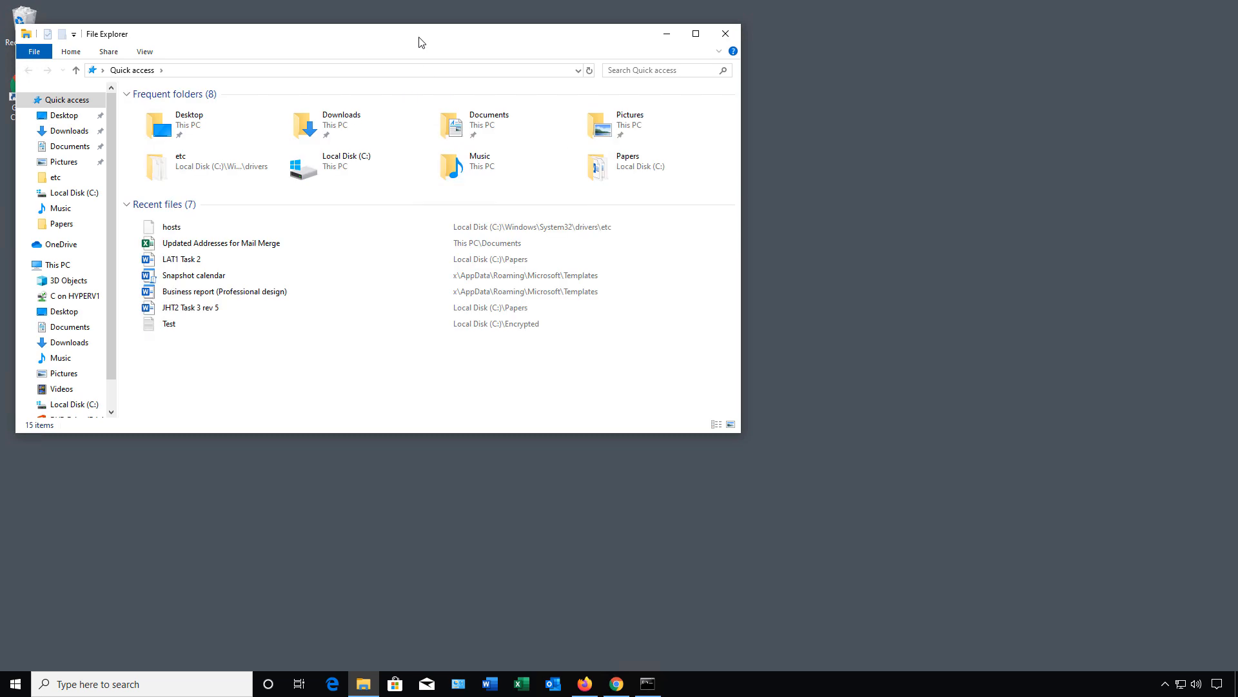
{"action": "left_click_drag", "start_coordinate": [420, 39], "coordinate": [588, 39]}
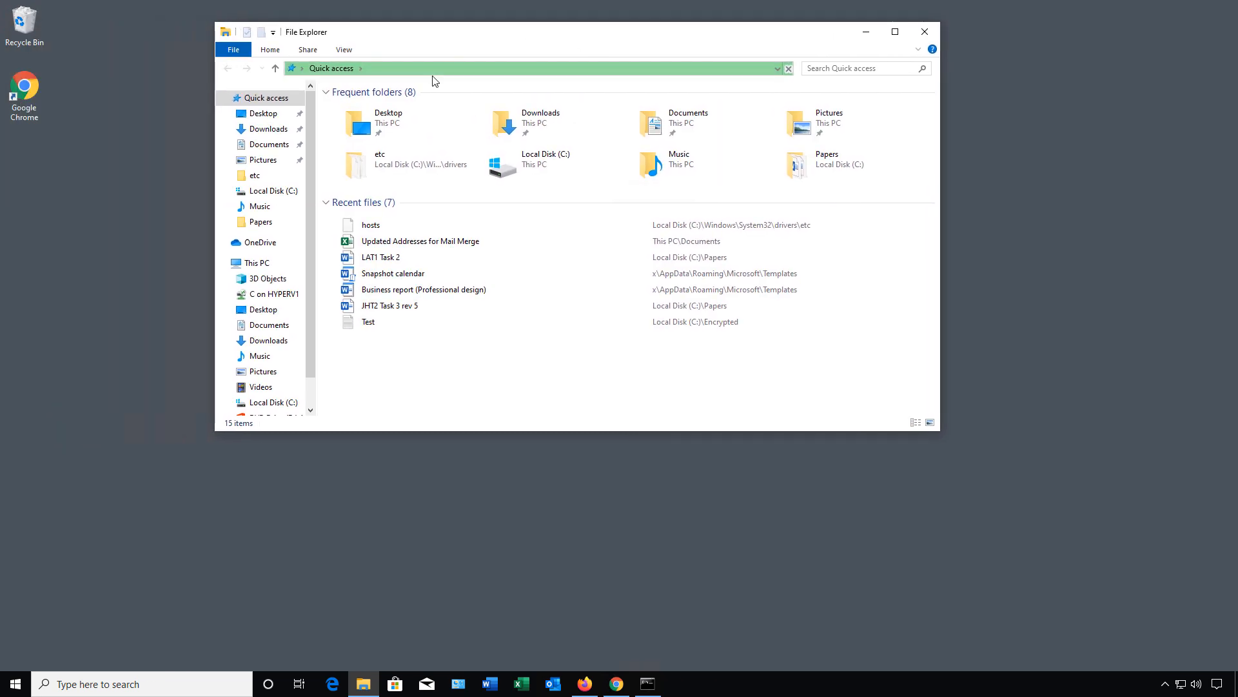
{"action": "left_click", "coordinate": [424, 68]}
{"action": "type", "text": "c:\\"}
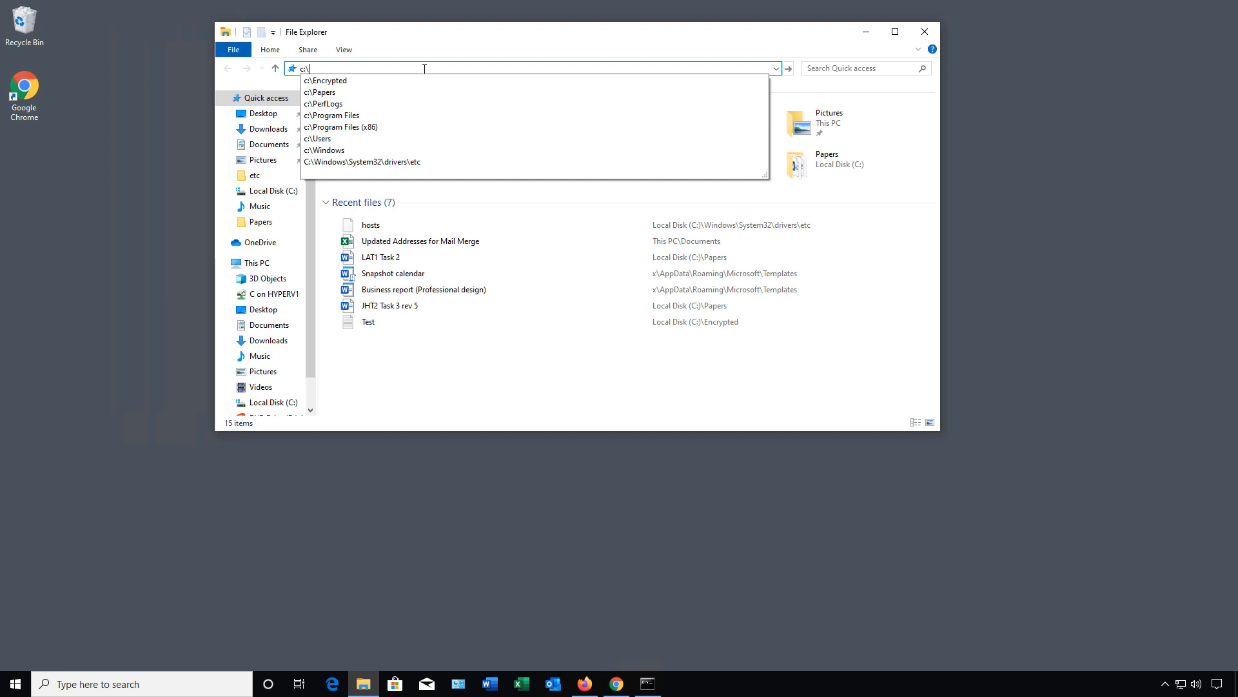
{"action": "type", "text": "window"}
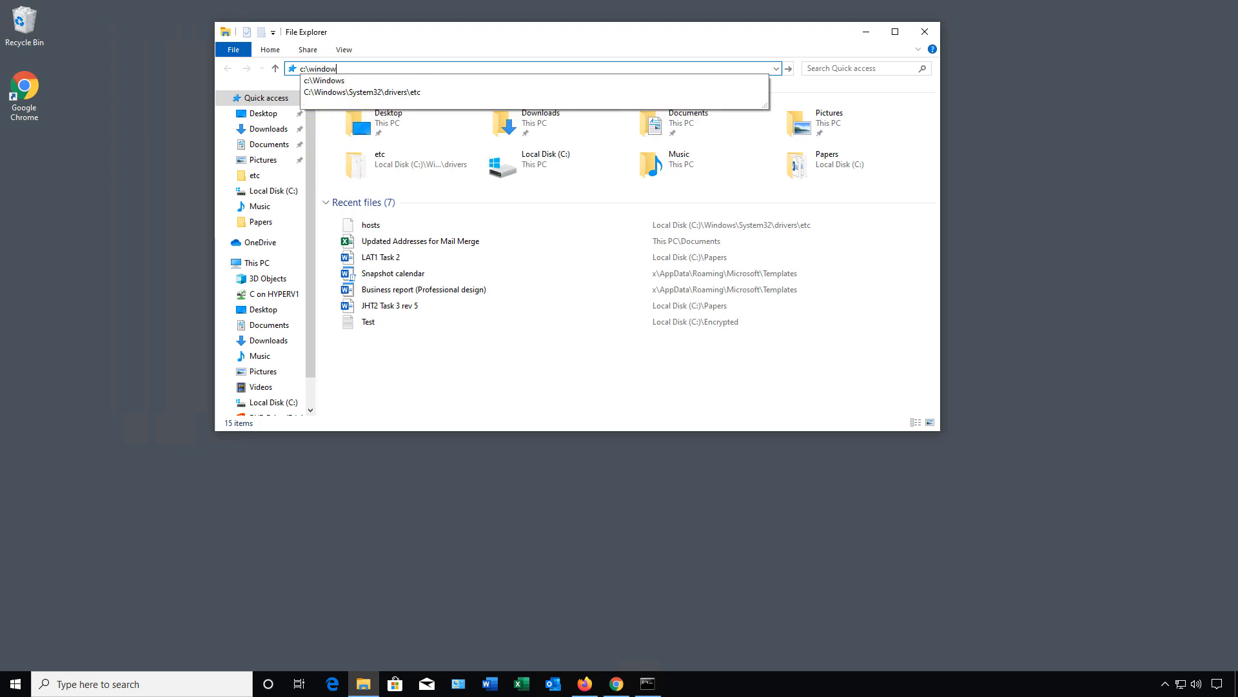
{"action": "type", "text": "s"}
{"action": "key", "text": "Down"}
{"action": "key", "text": "Down"}
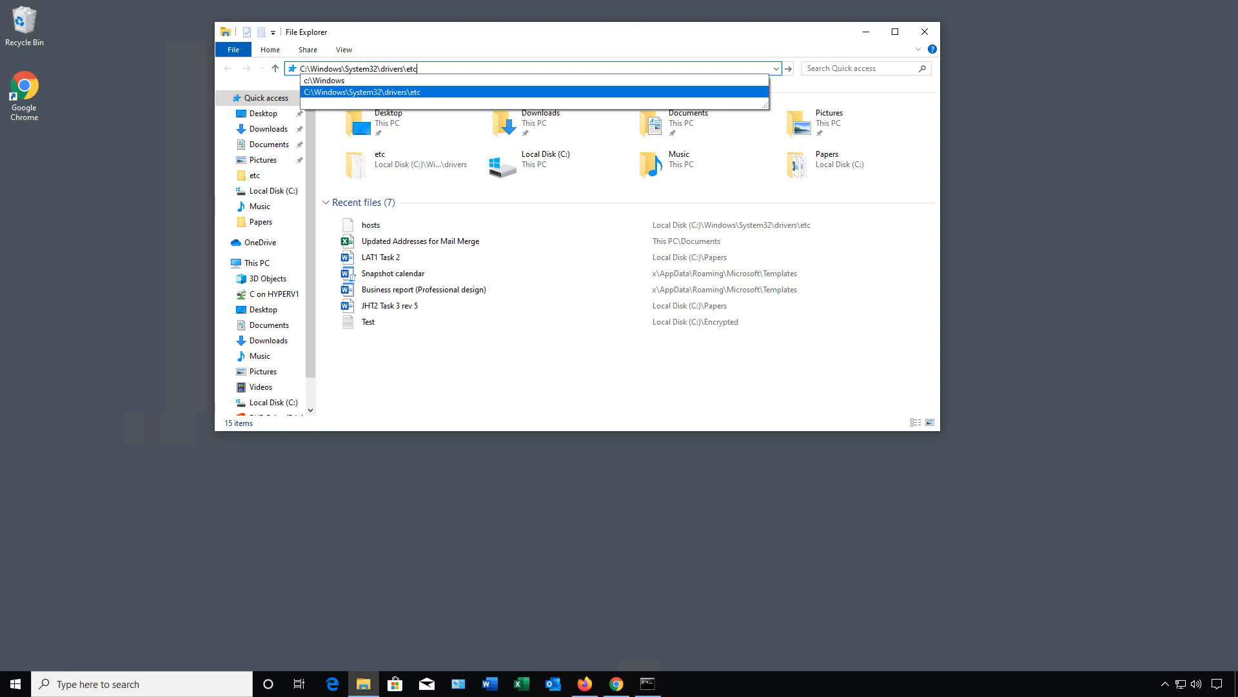
{"action": "key", "text": "Return"}
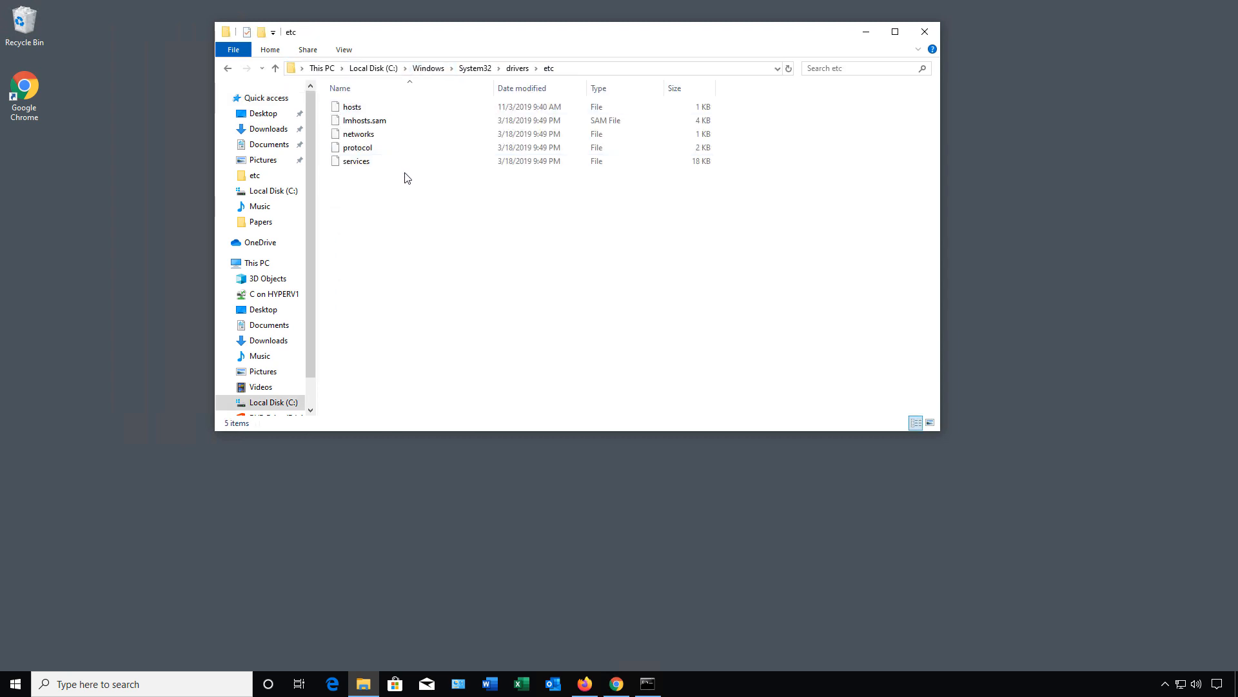
Open the security permissions of the hosts file for editing
{"action": "left_click", "coordinate": [354, 108]}
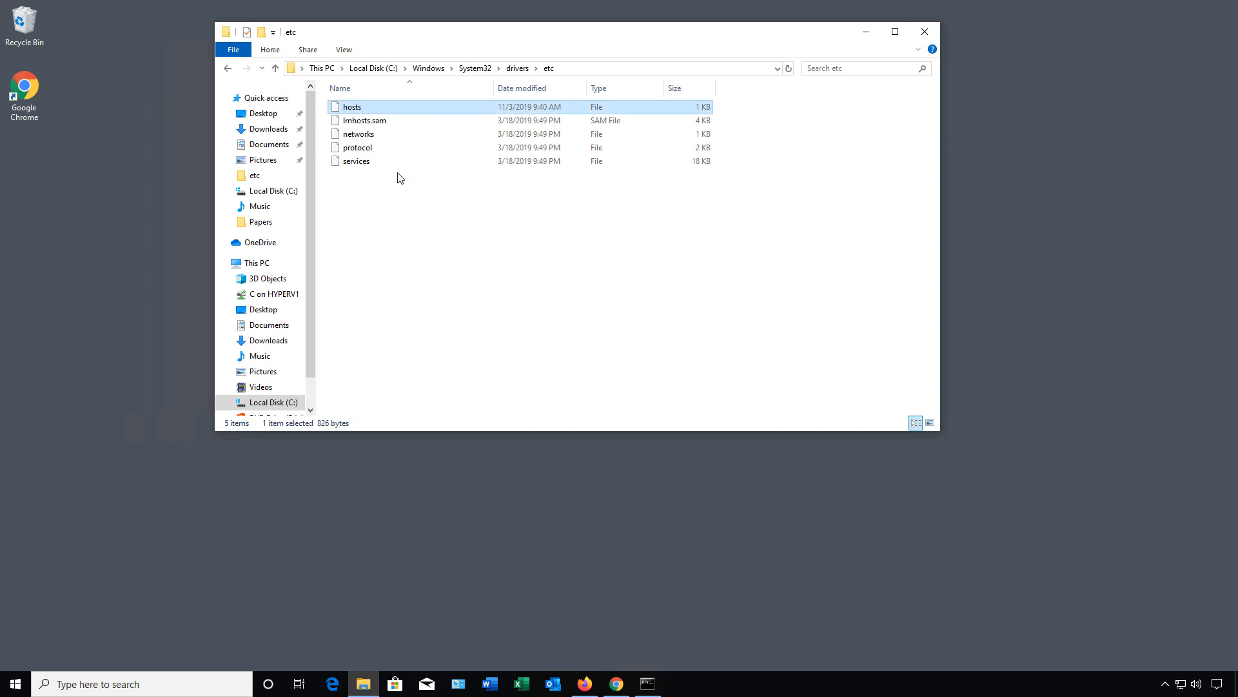
{"action": "right_click", "coordinate": [376, 112]}
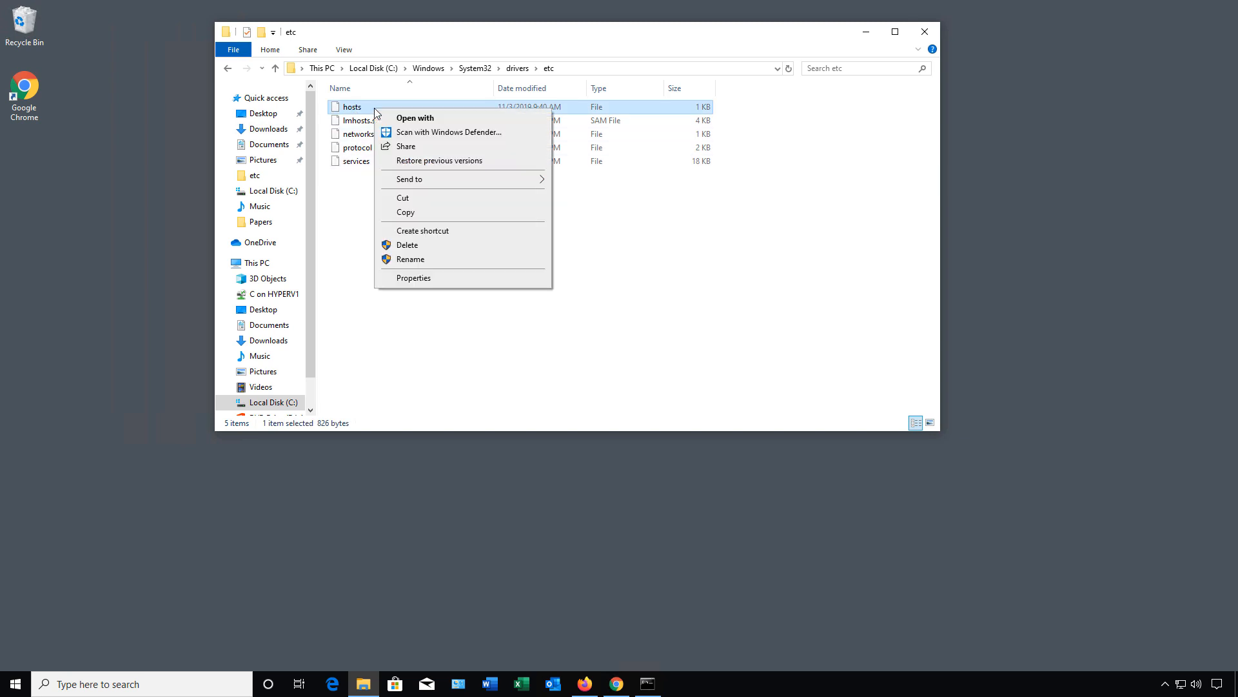
{"action": "left_click", "coordinate": [413, 277]}
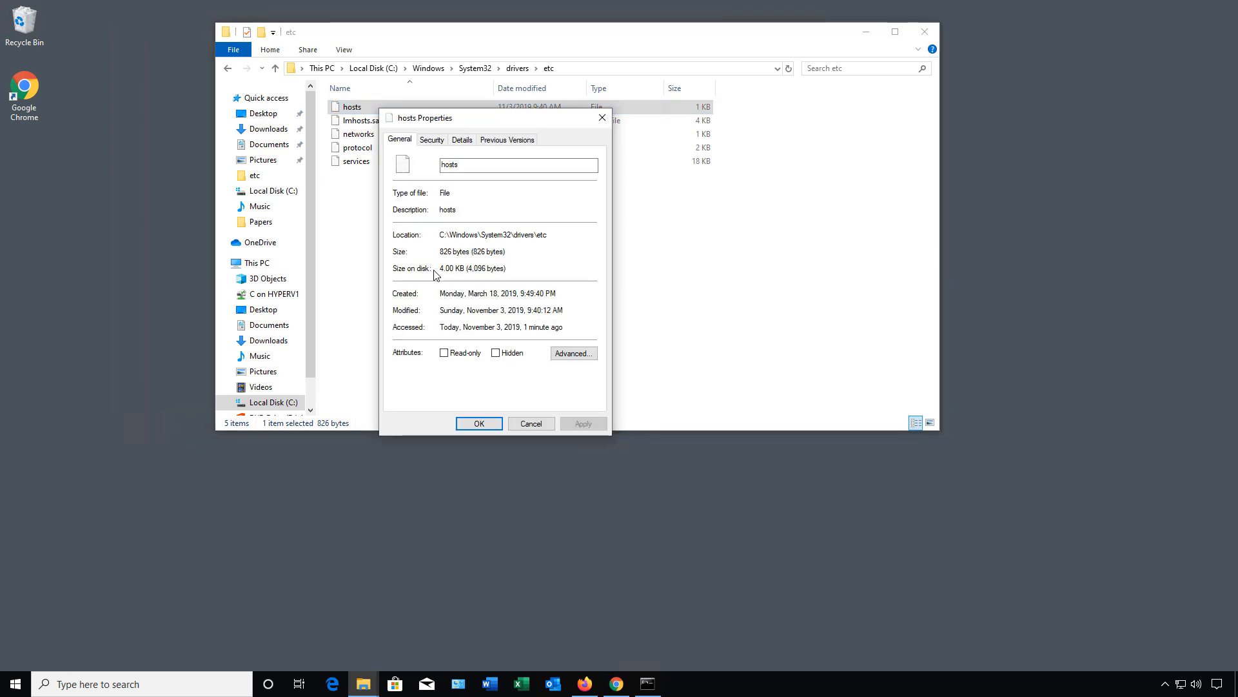
{"action": "left_click", "coordinate": [432, 142]}
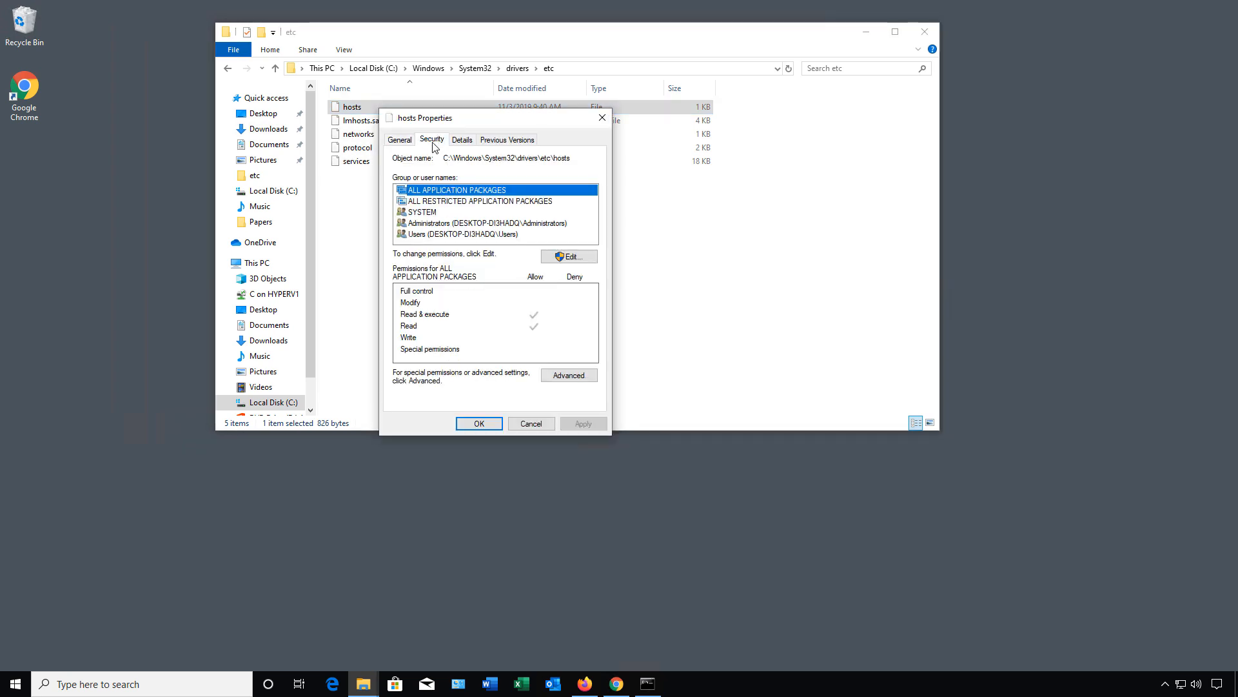
{"action": "left_click", "coordinate": [571, 257]}
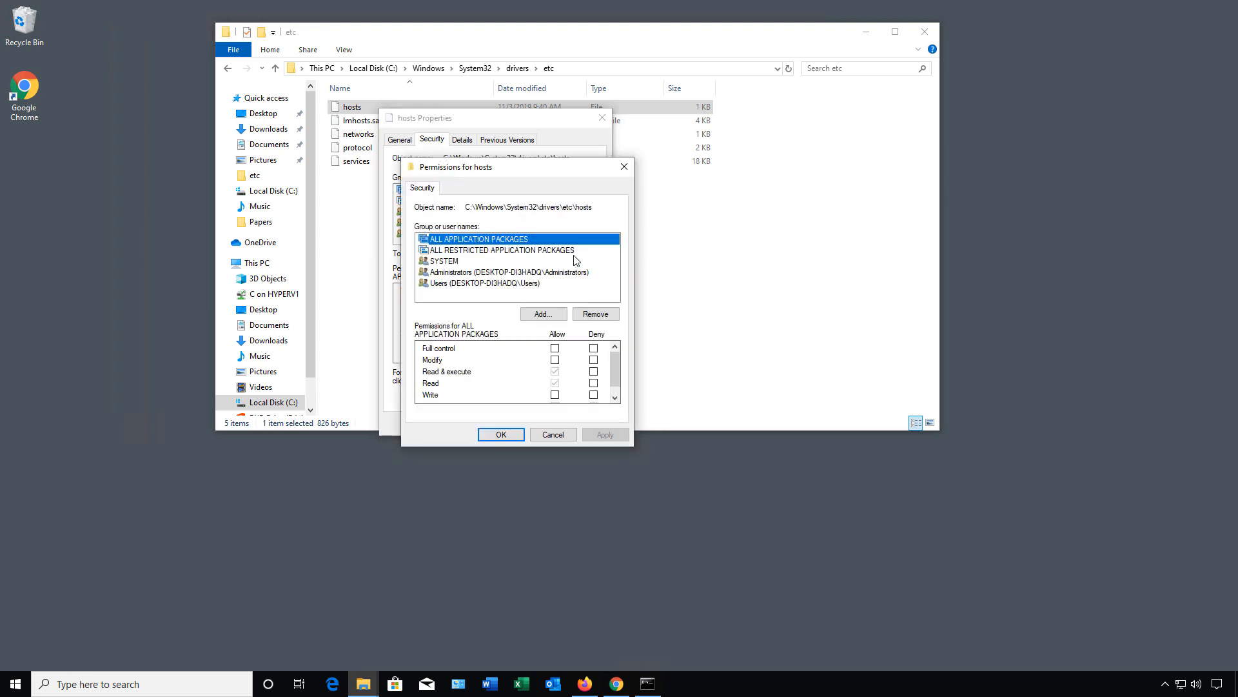
{"action": "left_click_drag", "start_coordinate": [553, 167], "coordinate": [685, 134]}
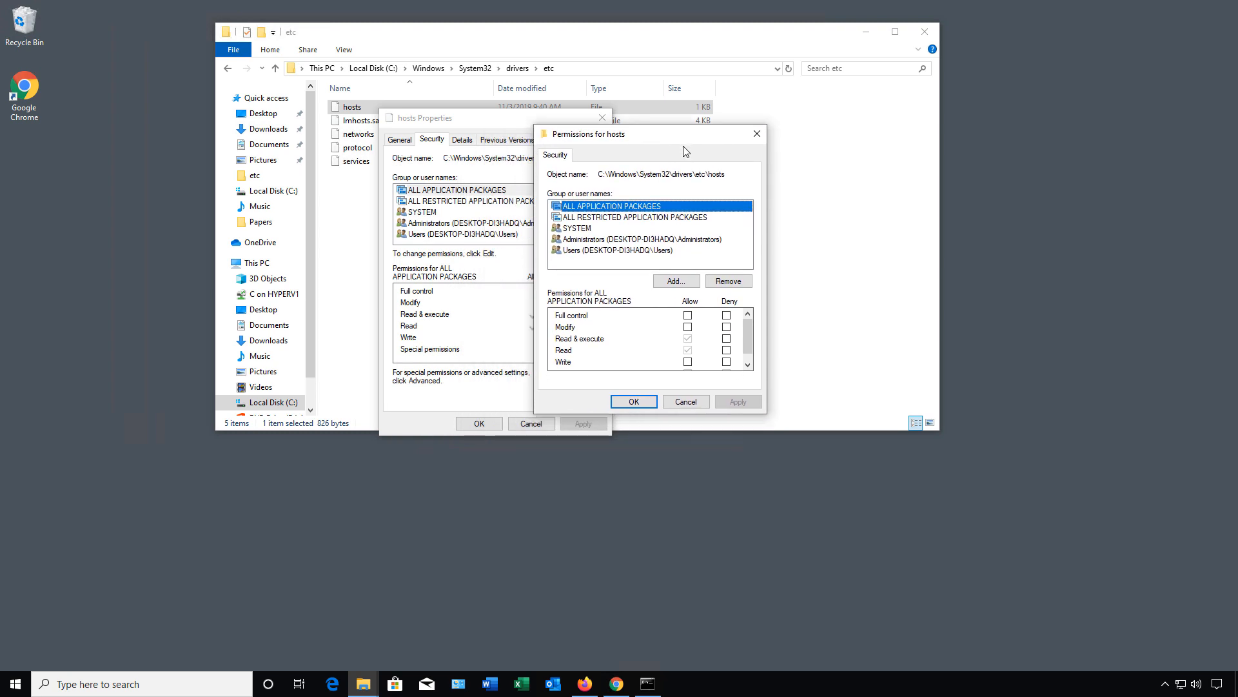
Allow the Write permission on the hosts file for the Users group
{"action": "left_click", "coordinate": [648, 251]}
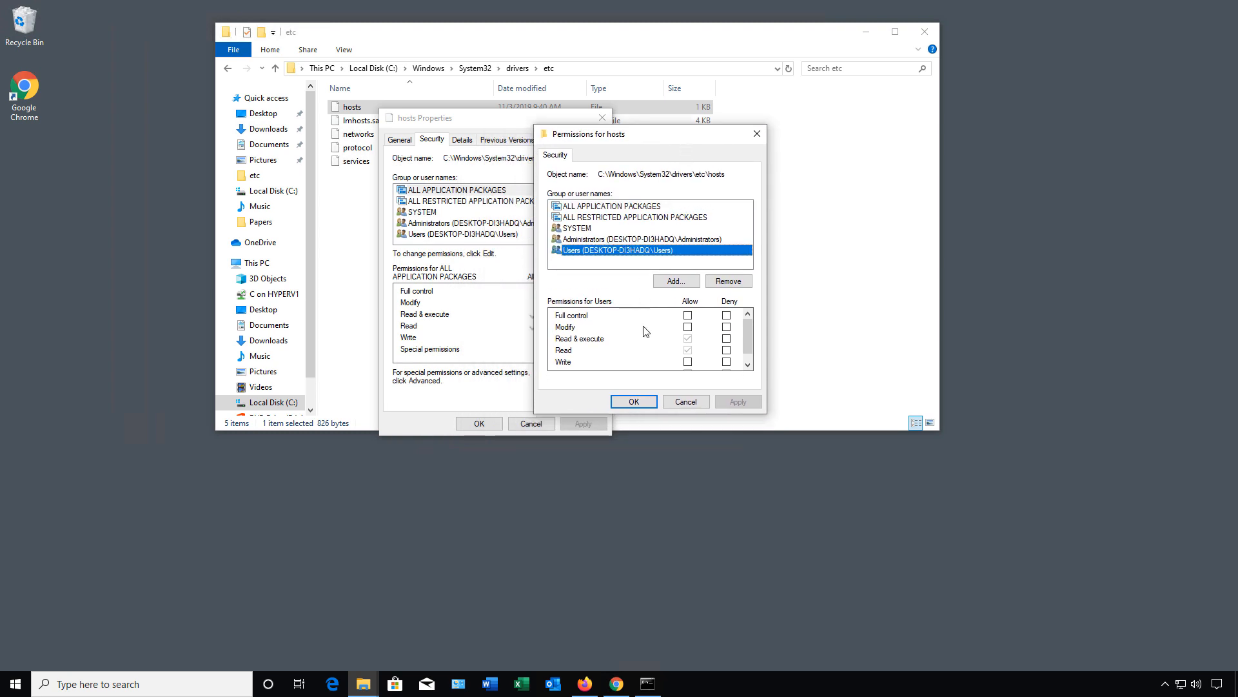
{"action": "scroll", "coordinate": [648, 344], "scroll_direction": "down", "scroll_amount": 1}
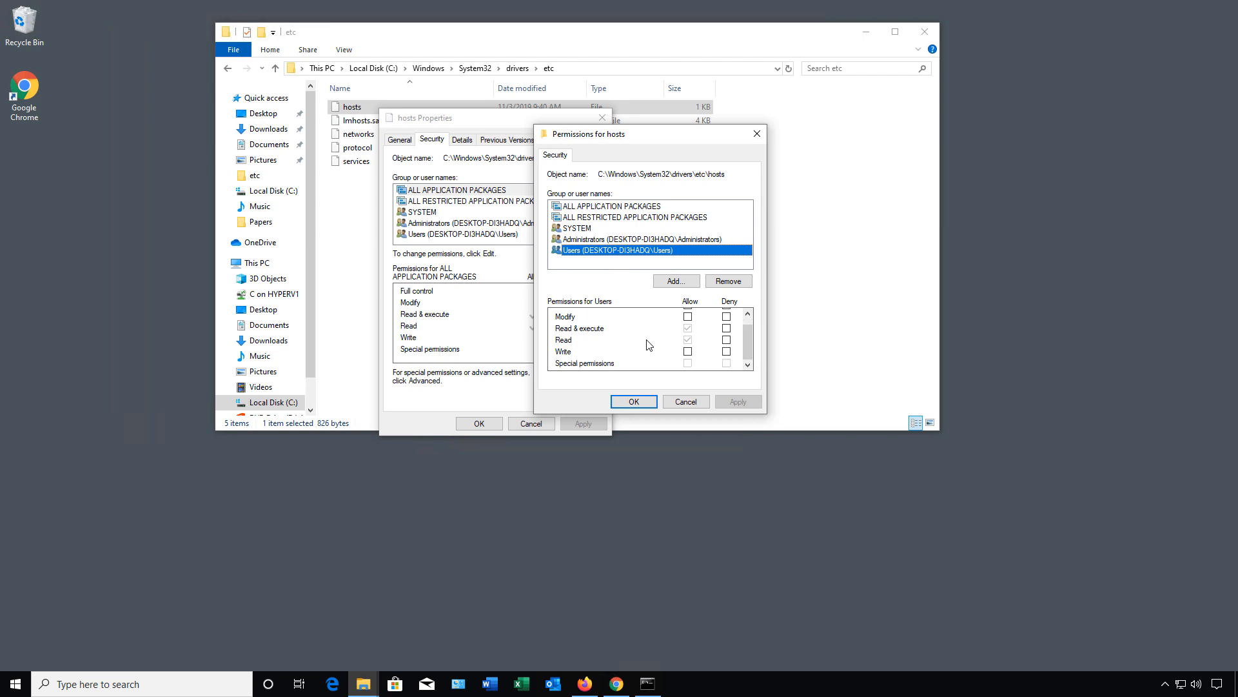
{"action": "scroll", "coordinate": [648, 345], "scroll_direction": "up", "scroll_amount": 1}
{"action": "left_click", "coordinate": [688, 361]}
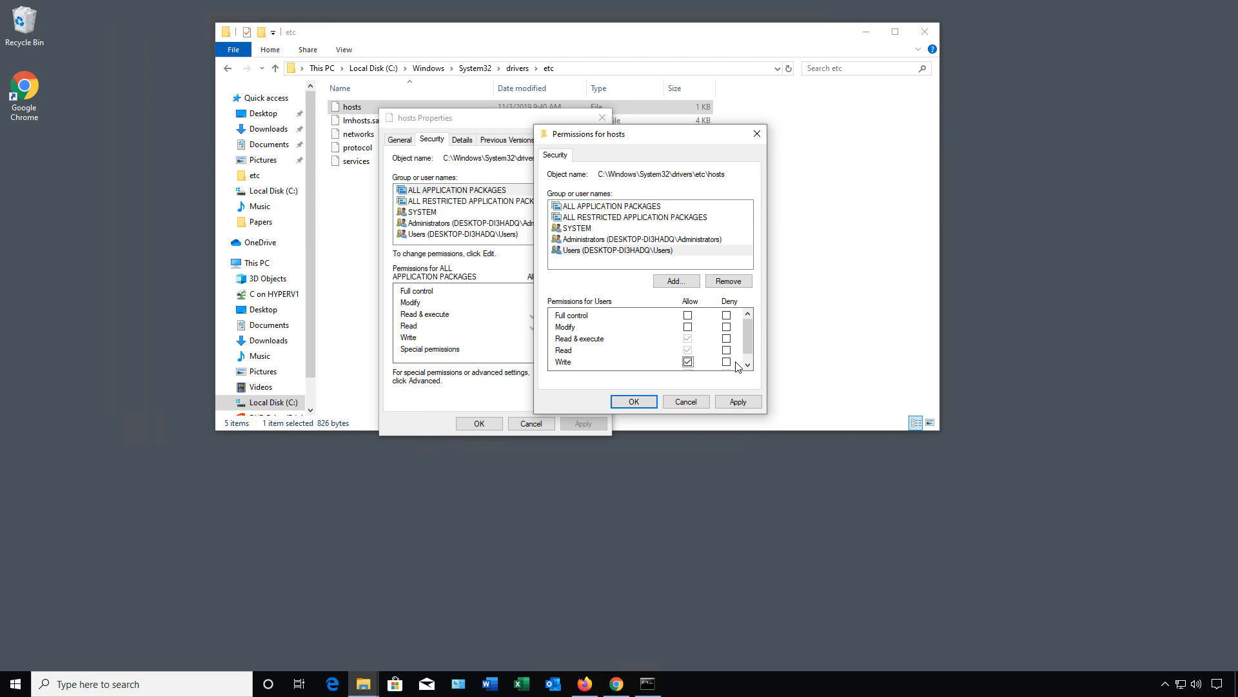
Add everyone to the hosts file's permissions with Full control allowed, and apply the change to the file
{"action": "left_click", "coordinate": [681, 282]}
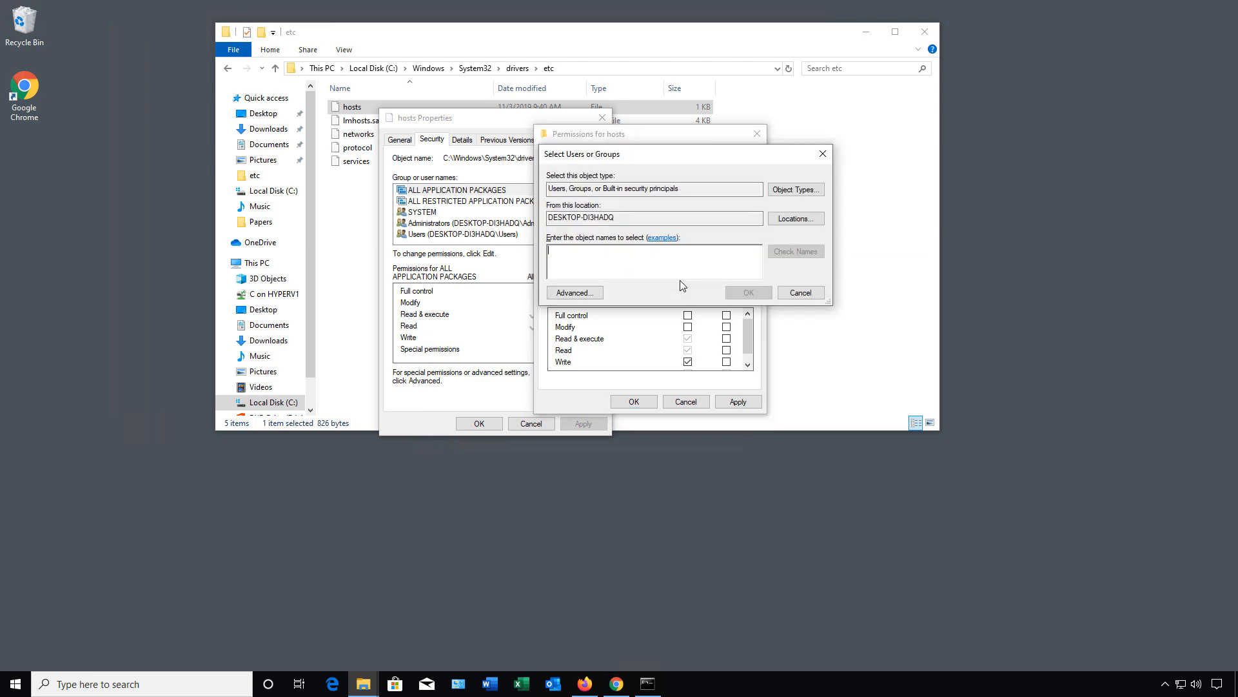
{"action": "type", "text": "everyone"}
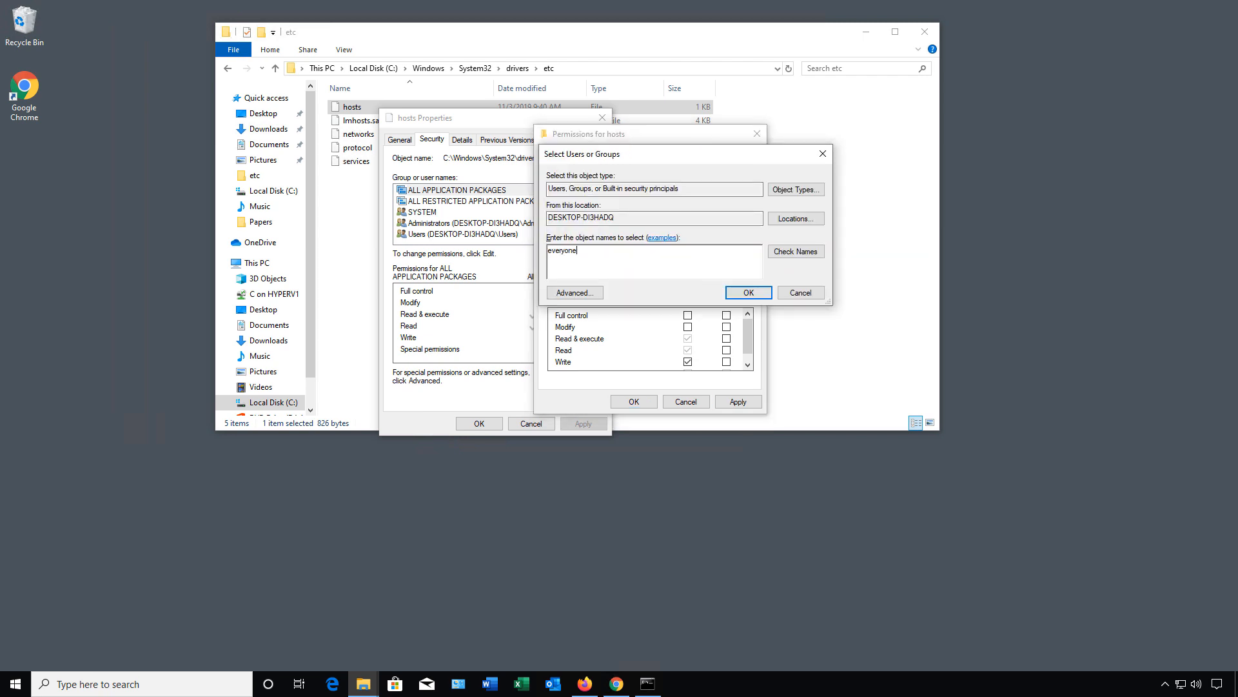
{"action": "left_click", "coordinate": [794, 251]}
{"action": "left_click", "coordinate": [748, 292]}
{"action": "left_click", "coordinate": [687, 315]}
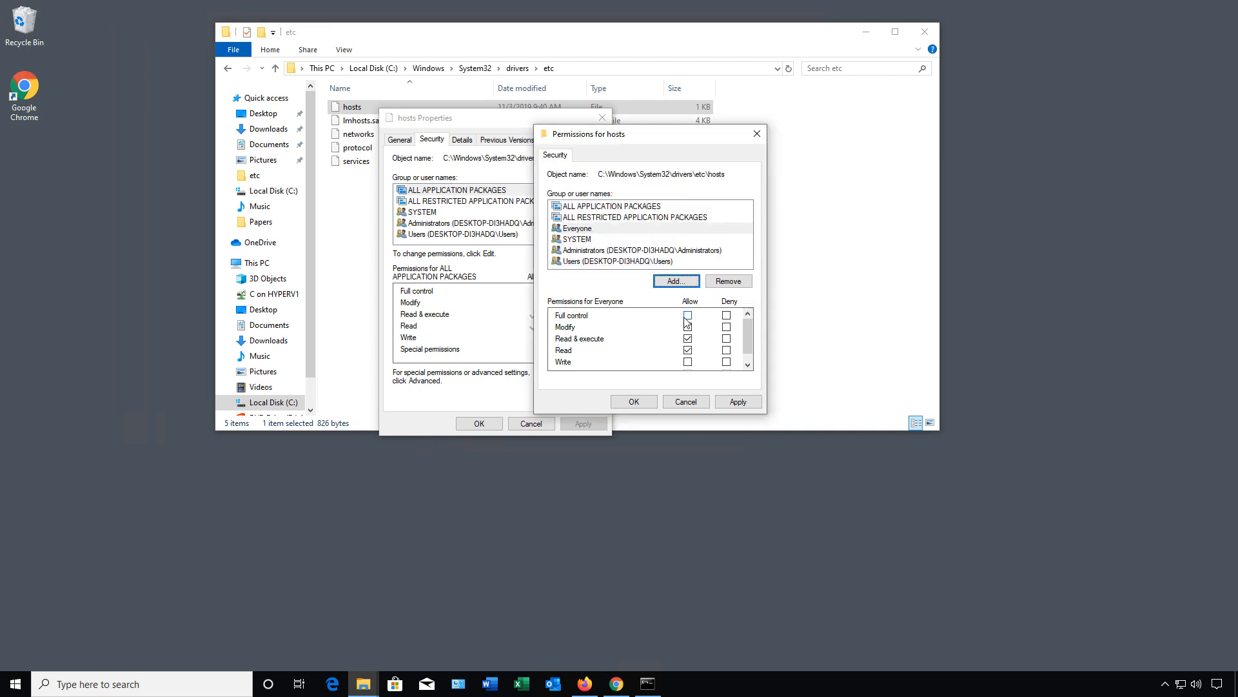
{"action": "left_click", "coordinate": [633, 401]}
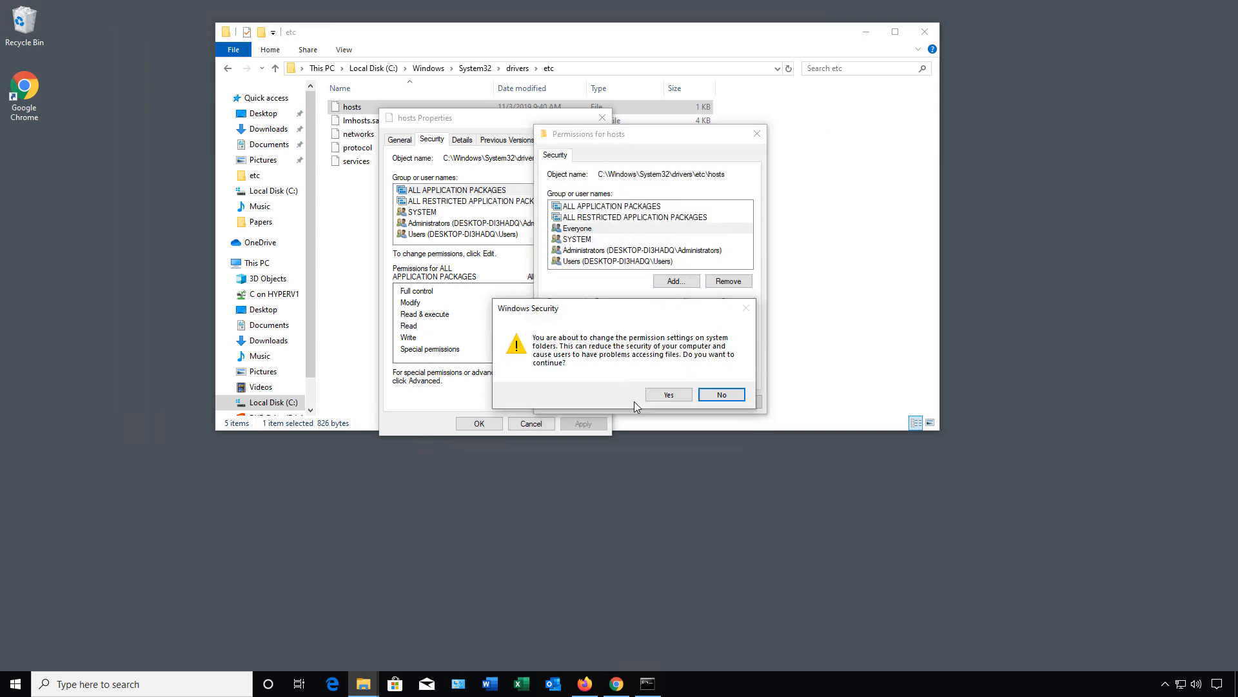
{"action": "left_click", "coordinate": [670, 395]}
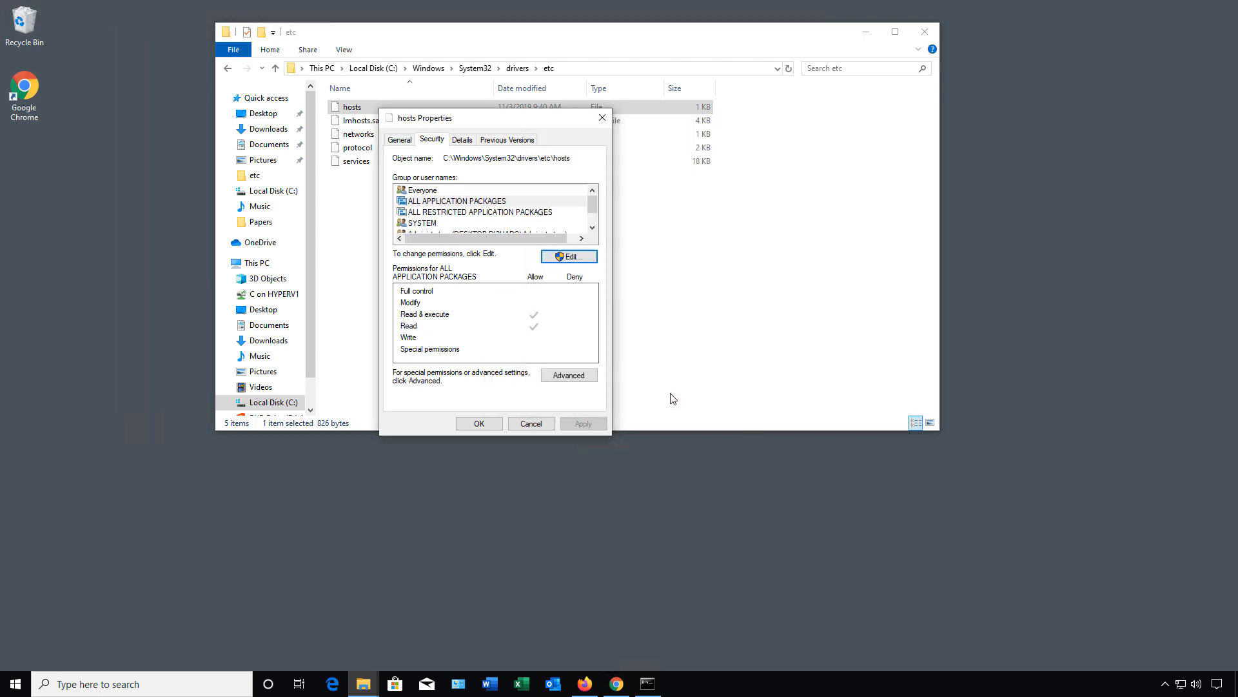
{"action": "left_click", "coordinate": [479, 423]}
Open the hosts file in Notepad
{"action": "right_click", "coordinate": [366, 103]}
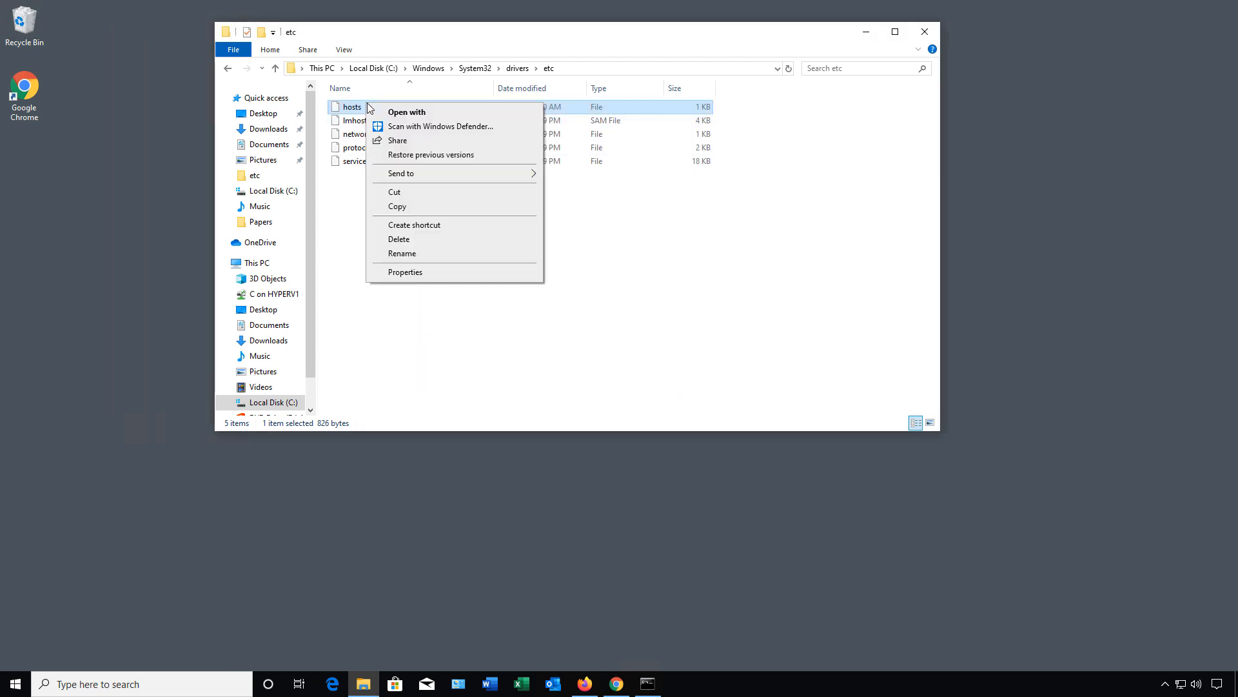
{"action": "left_click", "coordinate": [380, 113]}
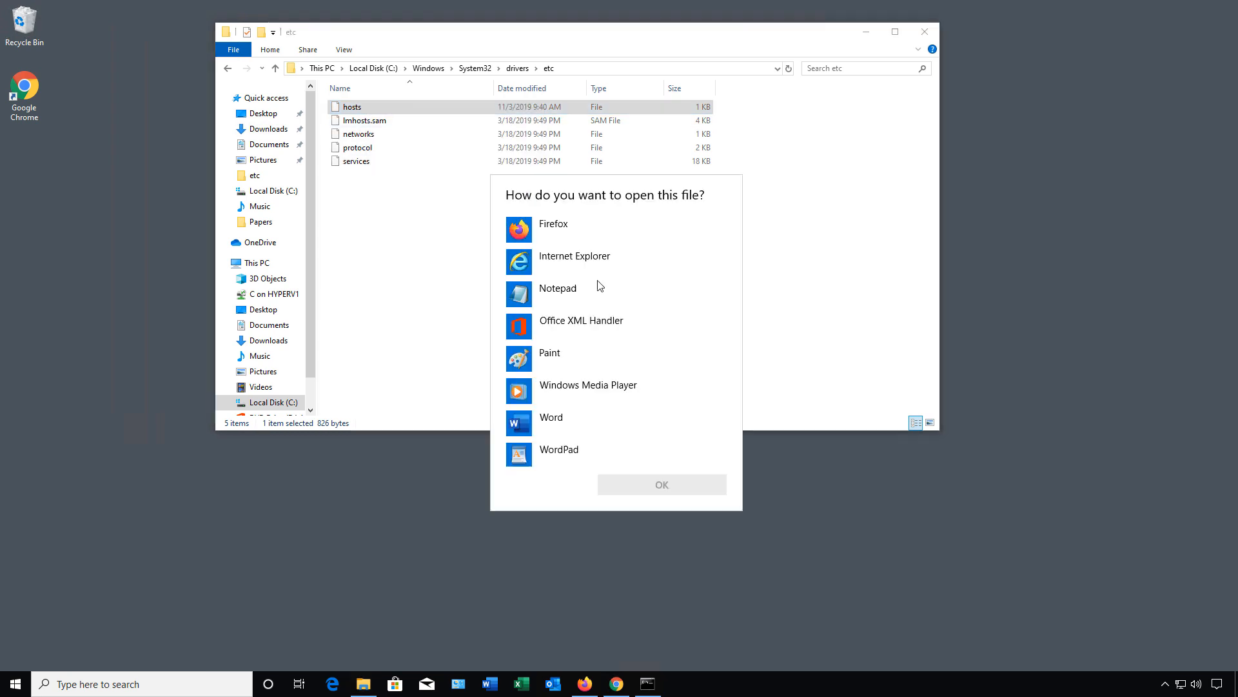
{"action": "double_click", "coordinate": [582, 285]}
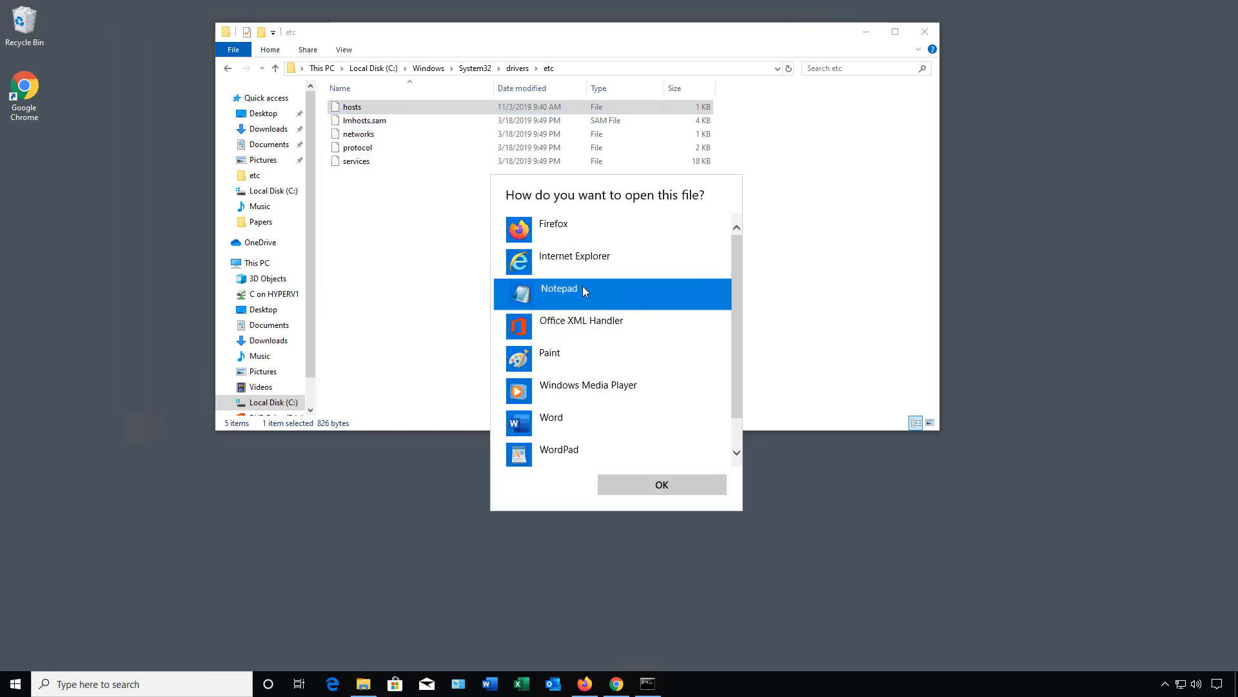
Add a last line mapping 192.168.21.23 to alltechtools.com in the hosts file, save it and close Notepad
{"action": "left_click", "coordinate": [463, 325]}
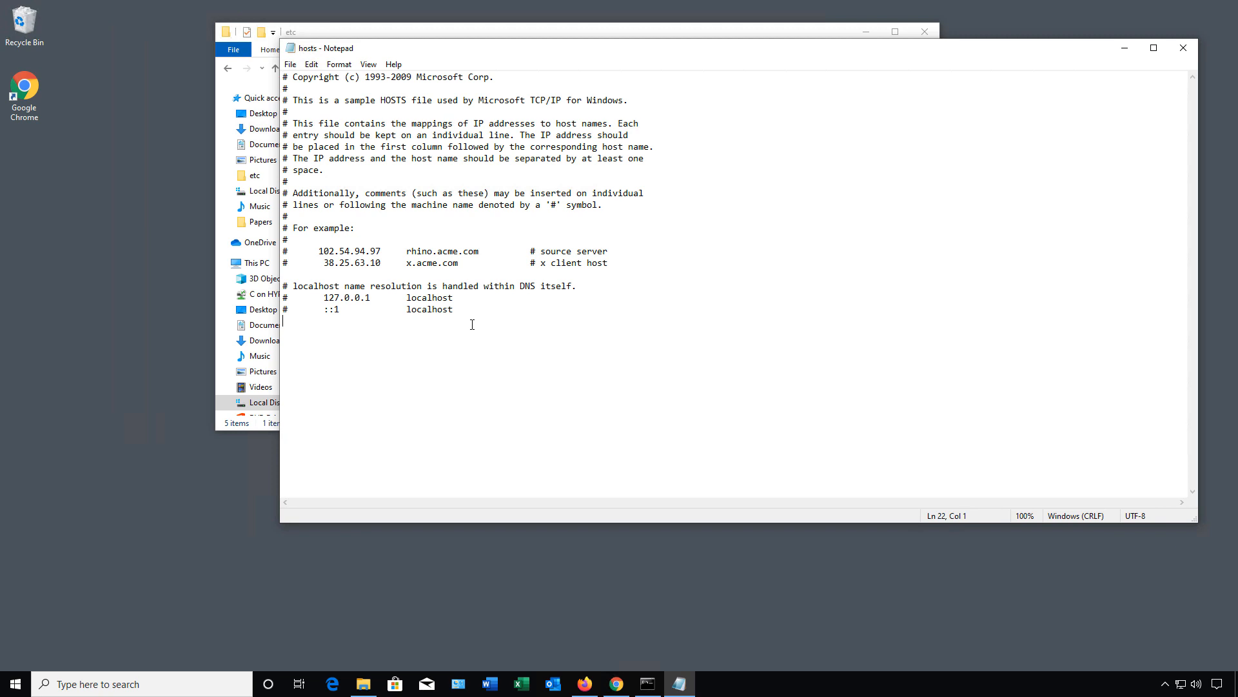
{"action": "type", "text": "192.168.21.23"}
{"action": "type", "text": "alltec"}
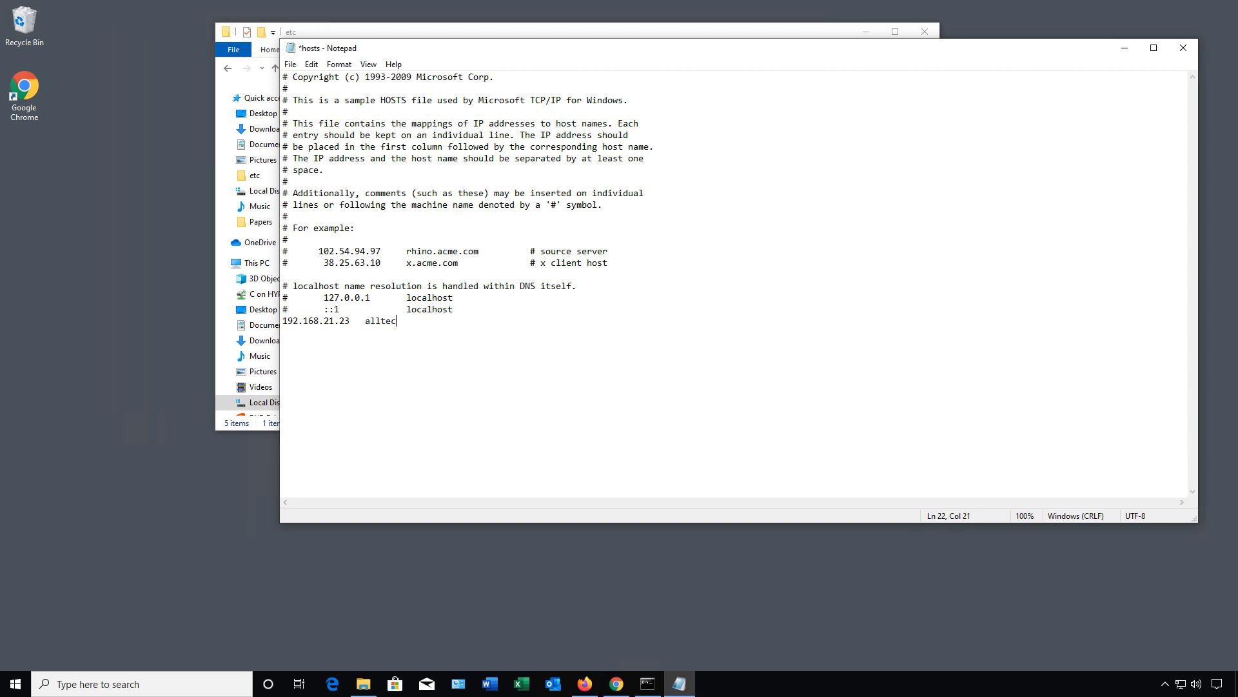
{"action": "type", "text": "htools.com"}
{"action": "left_click", "coordinate": [290, 65]}
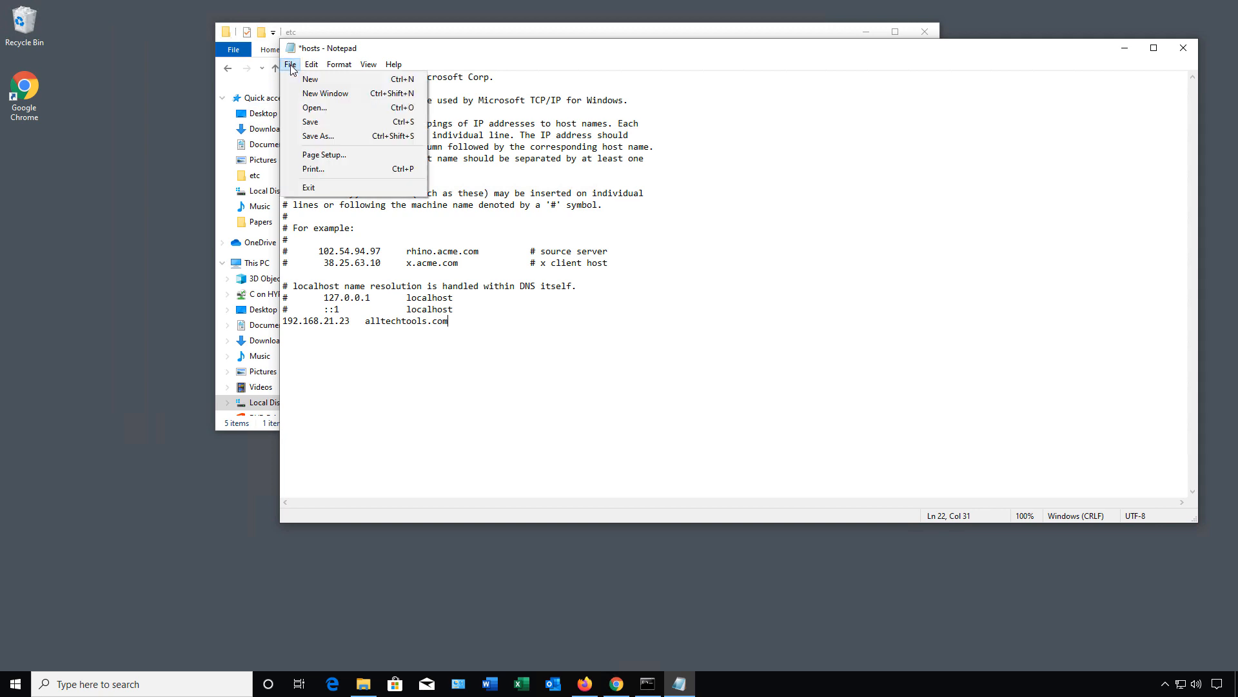
{"action": "left_click", "coordinate": [317, 122]}
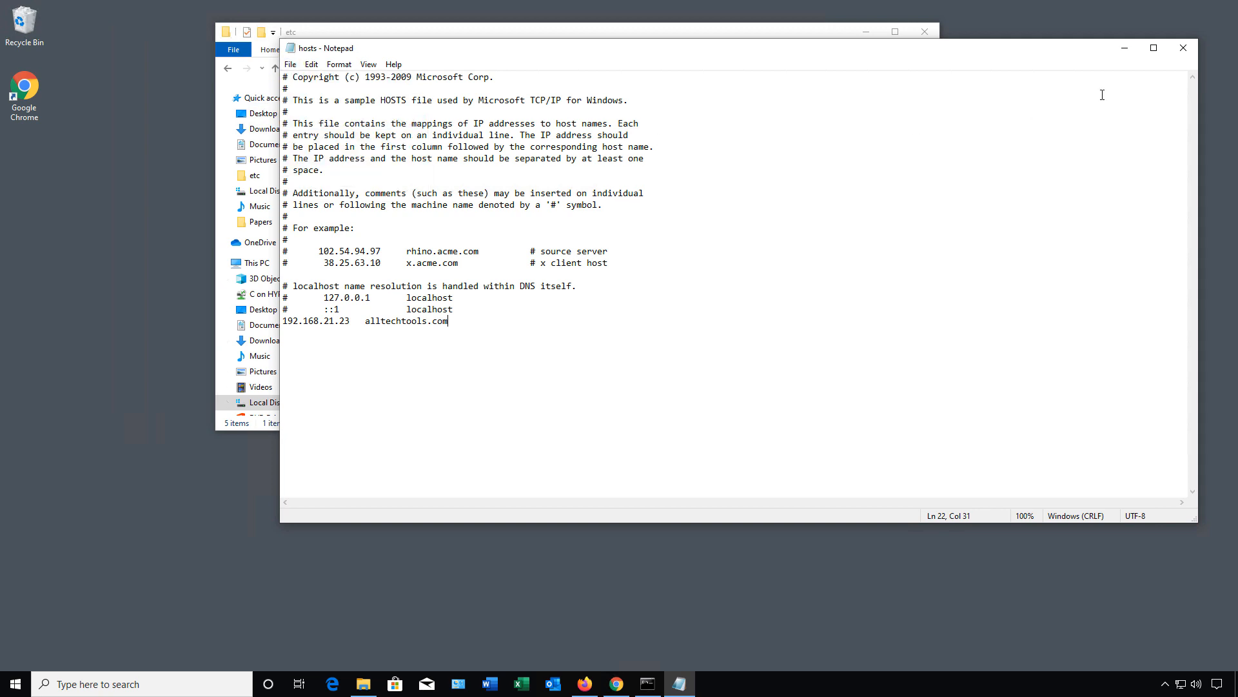
{"action": "left_click", "coordinate": [1185, 48]}
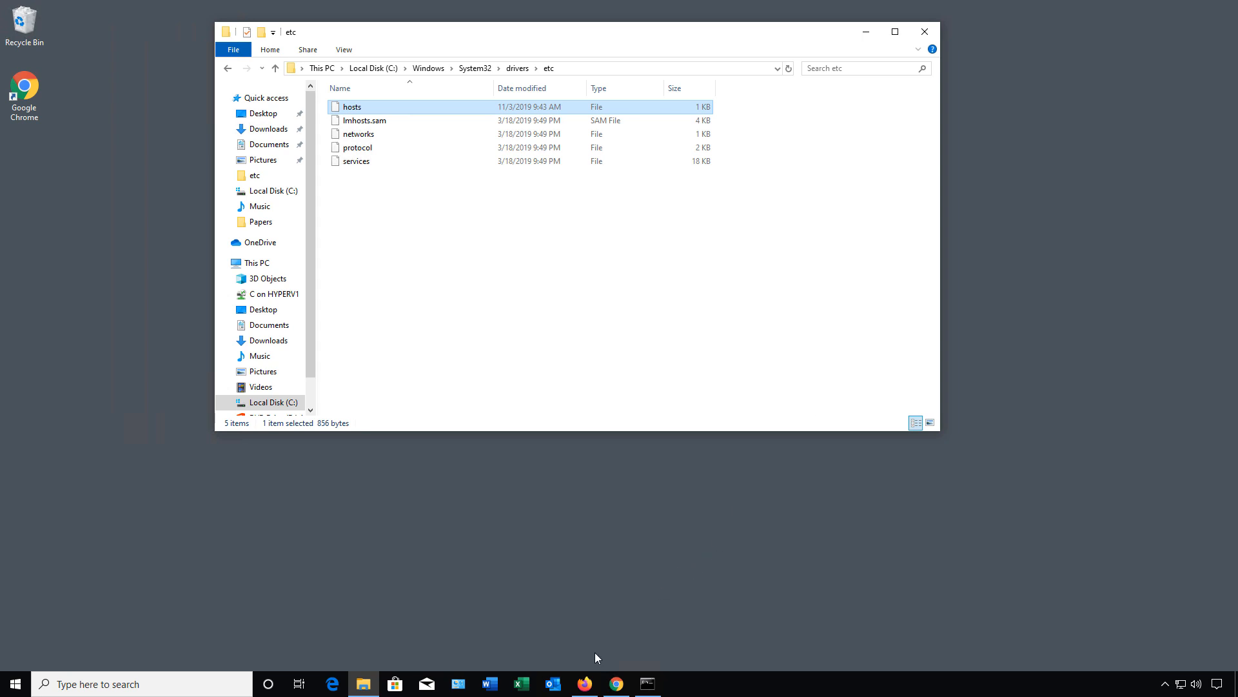
Switch to Firefox and check the address and status of the alltechtools.com page
{"action": "left_click", "coordinate": [585, 682]}
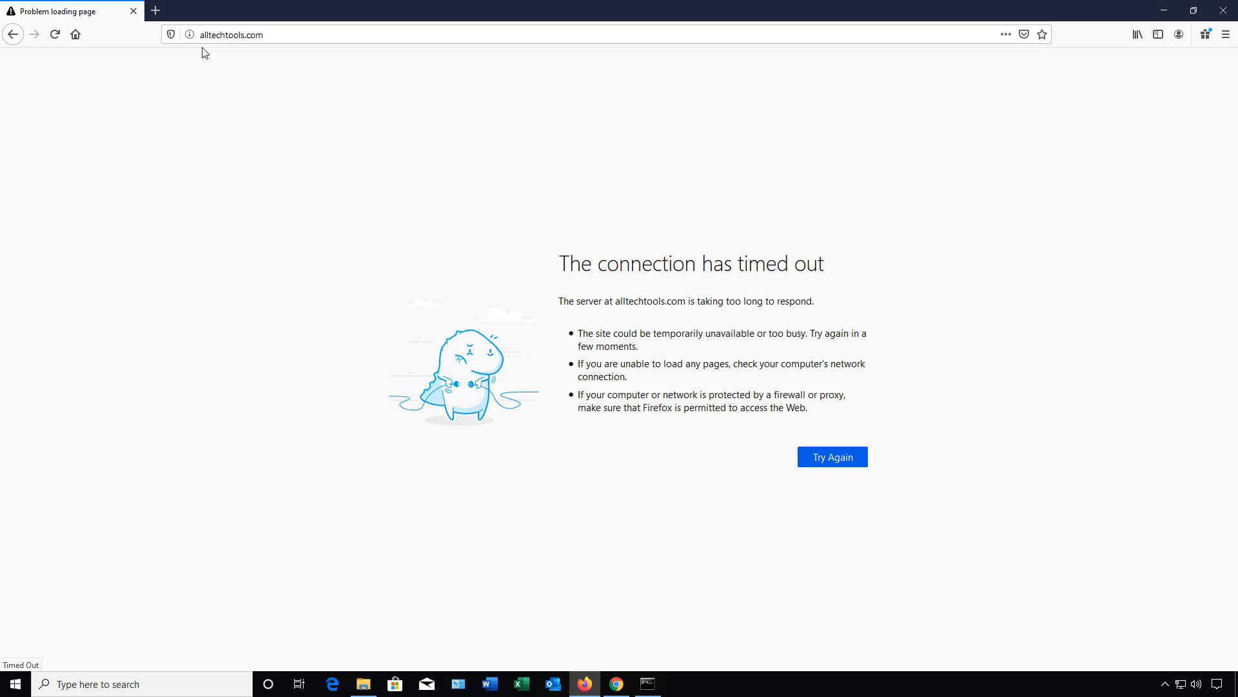
{"action": "left_click", "coordinate": [289, 33]}
{"action": "left_click", "coordinate": [290, 33]}
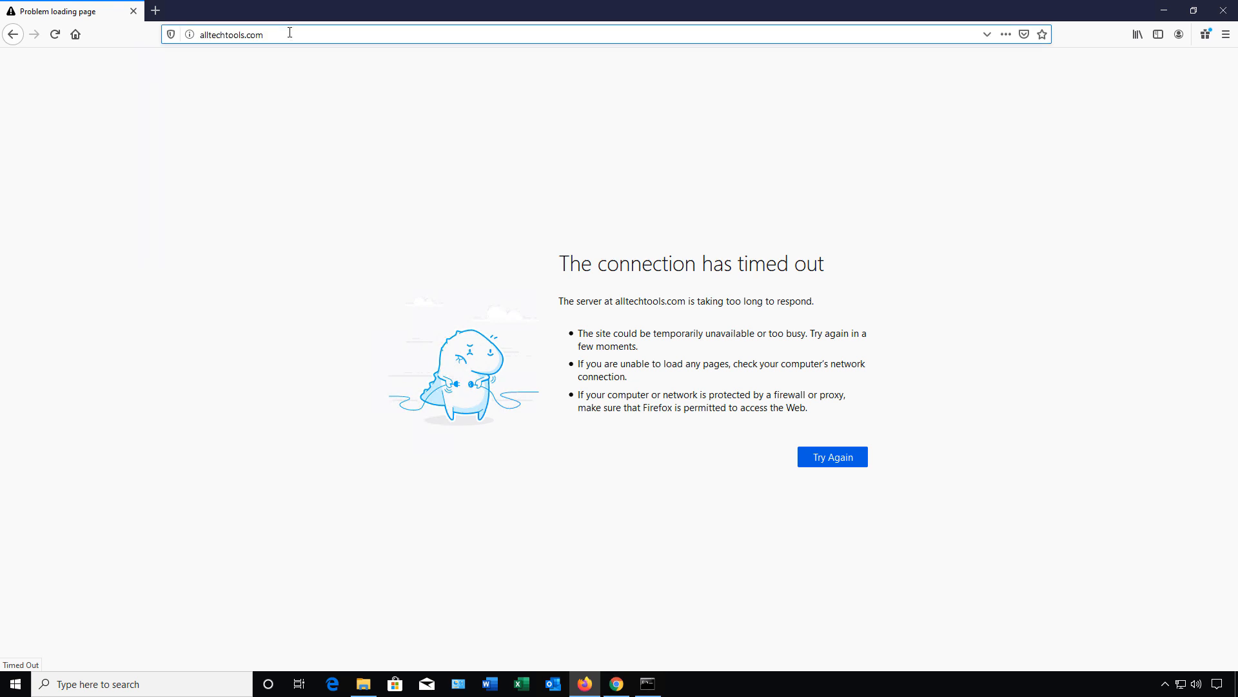
Switch to Command Prompt and flush the DNS cache with ipconfig /flushdns
{"action": "left_click", "coordinate": [648, 683]}
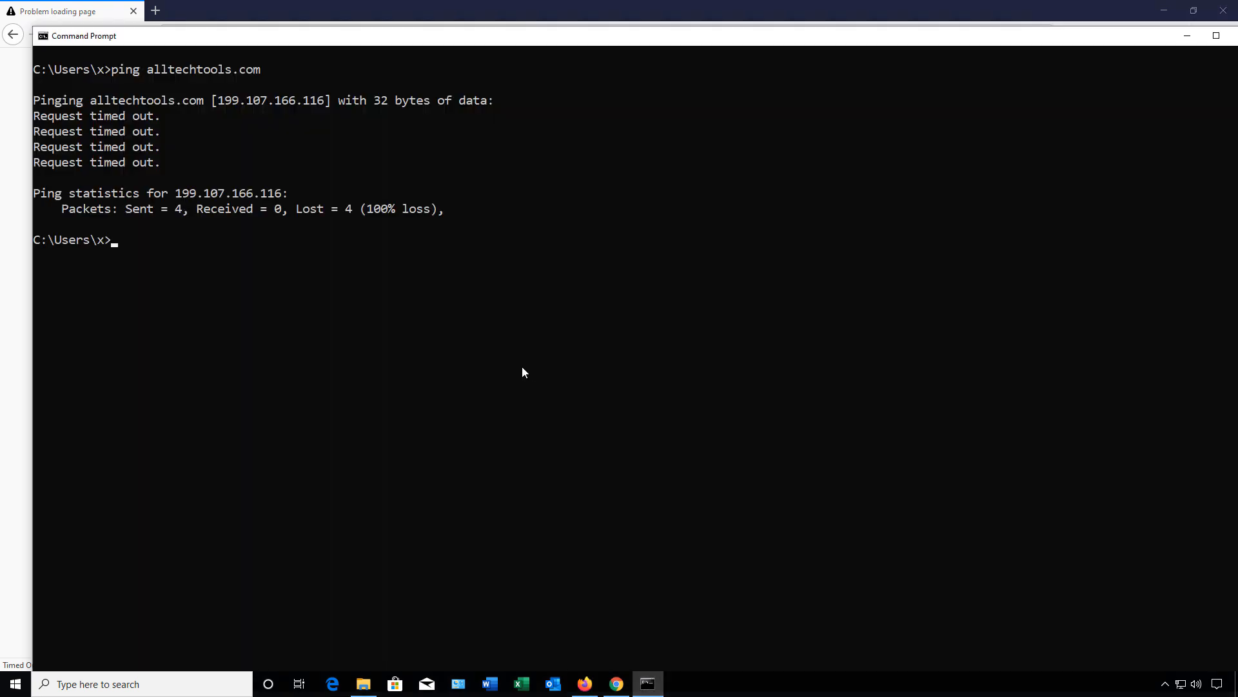
{"action": "type", "text": "ipconfig /flushdns"}
{"action": "key", "text": "Return"}
Ping alltechtools.com again to check which address it resolves to
{"action": "key", "text": "Up"}
{"action": "key", "text": "Up"}
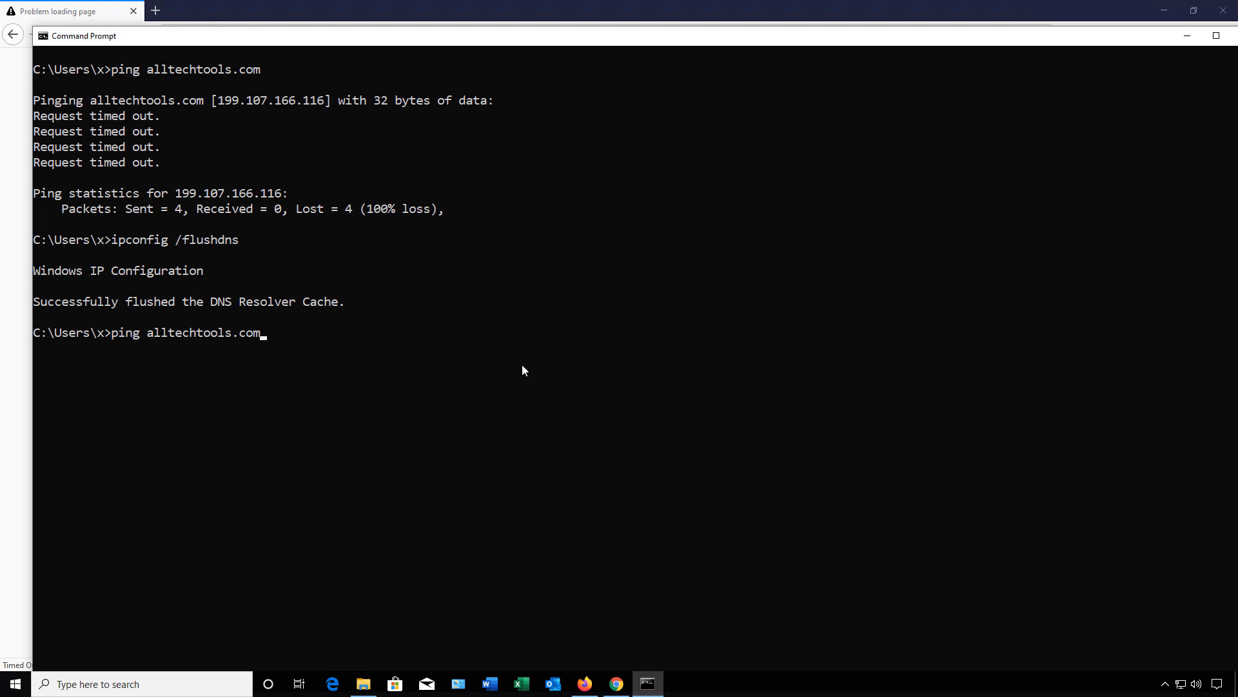
{"action": "key", "text": "Return"}
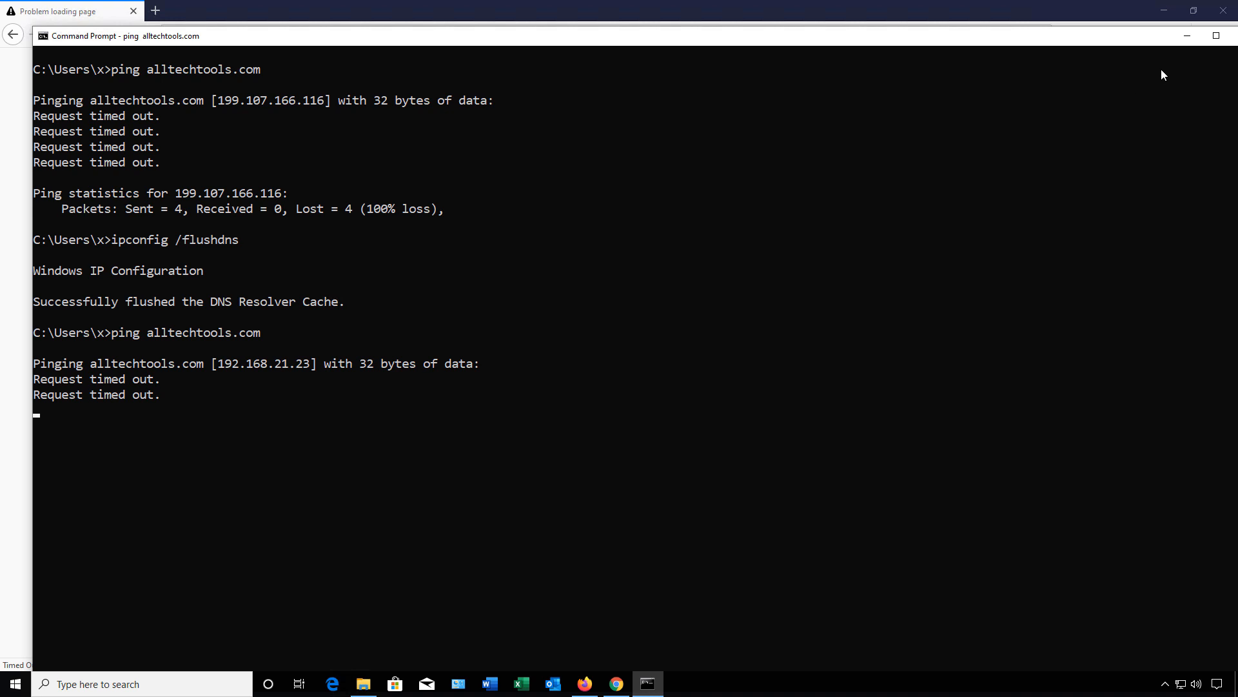
Return to Firefox and retry loading the alltechtools.com page
{"action": "left_click", "coordinate": [1185, 38]}
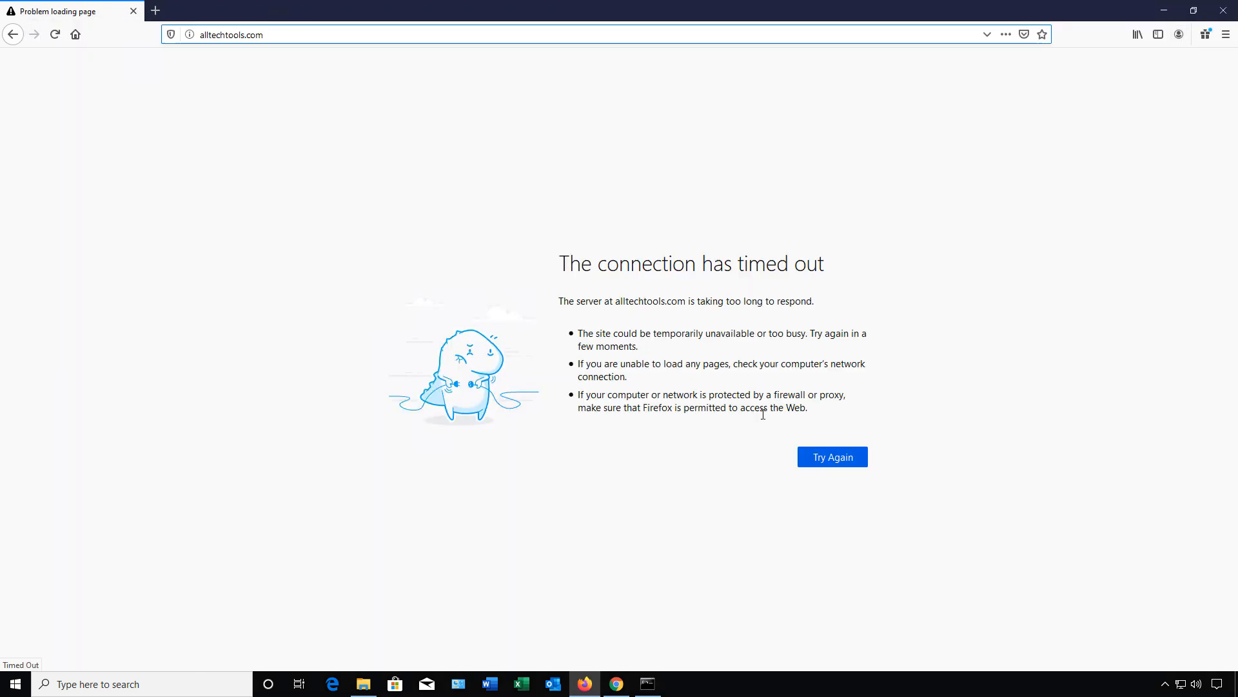
{"action": "left_click", "coordinate": [840, 459]}
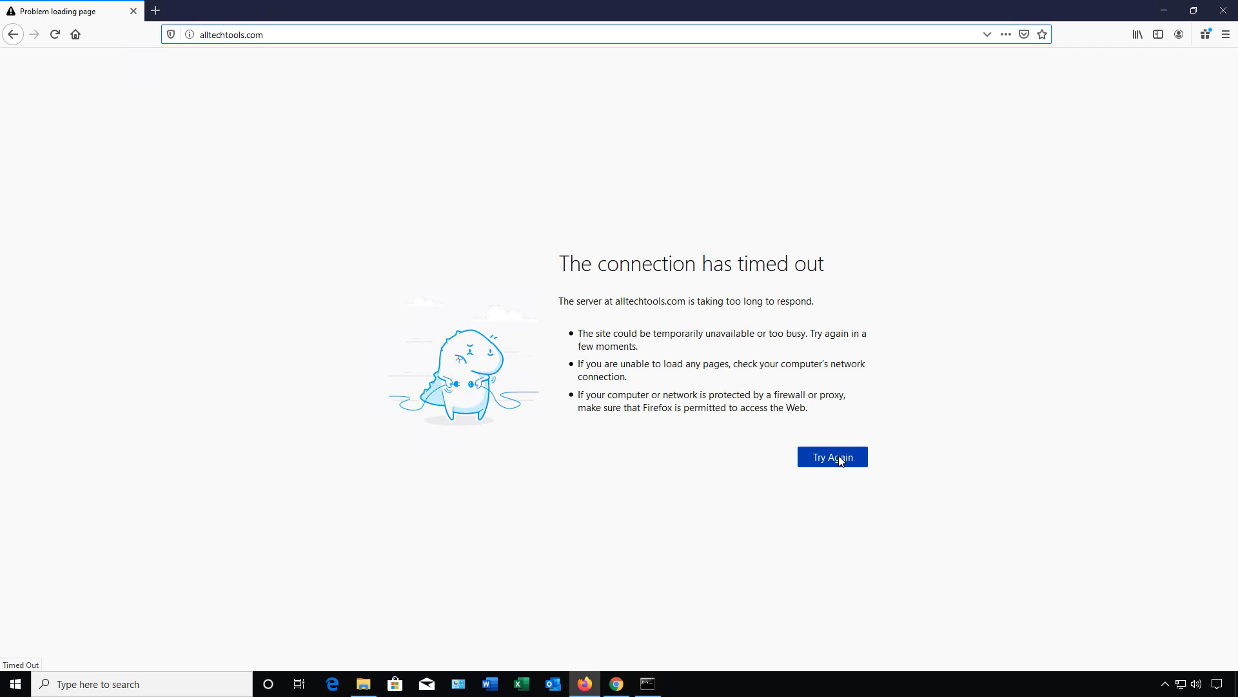
{"action": "left_click", "coordinate": [839, 458]}
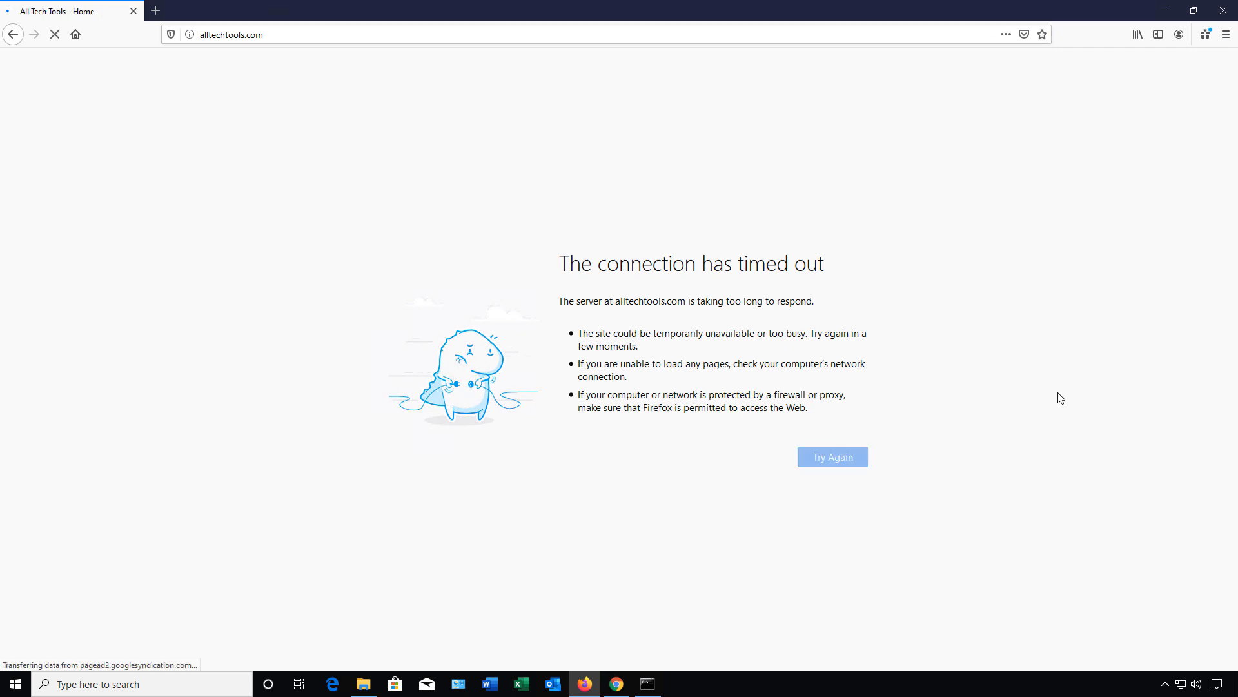